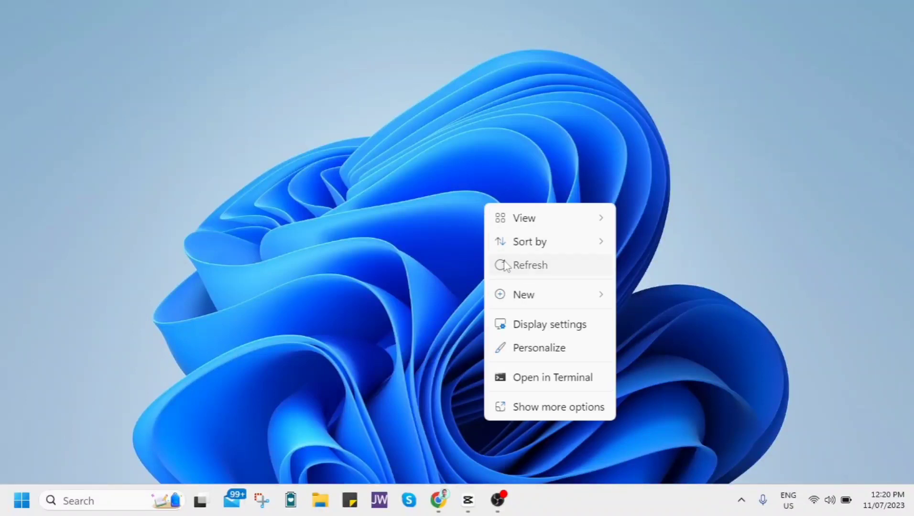
# Step: Refresh the desktop and restore the CapCut editor showing project 0710
pyautogui.click(514, 263)
pyautogui.click(468, 500)
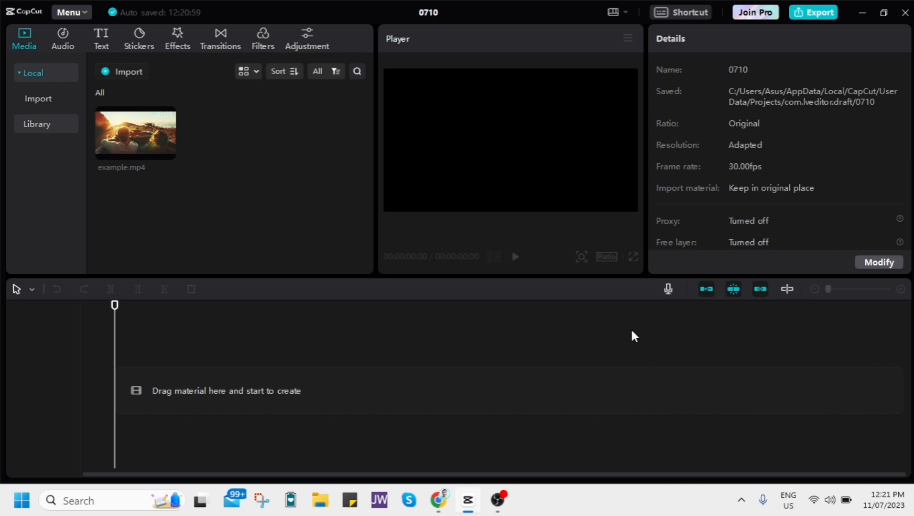
pyautogui.moveTo(136, 133)
pyautogui.click(140, 141)
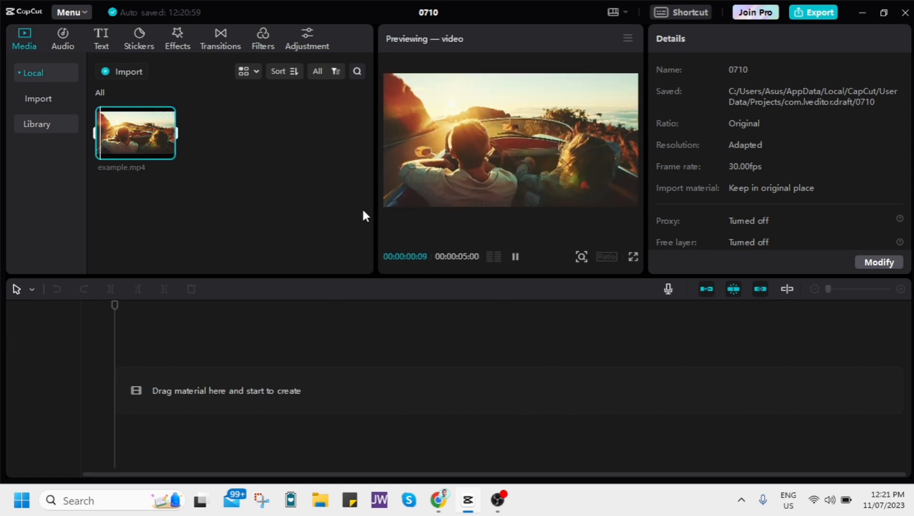
pyautogui.click(516, 258)
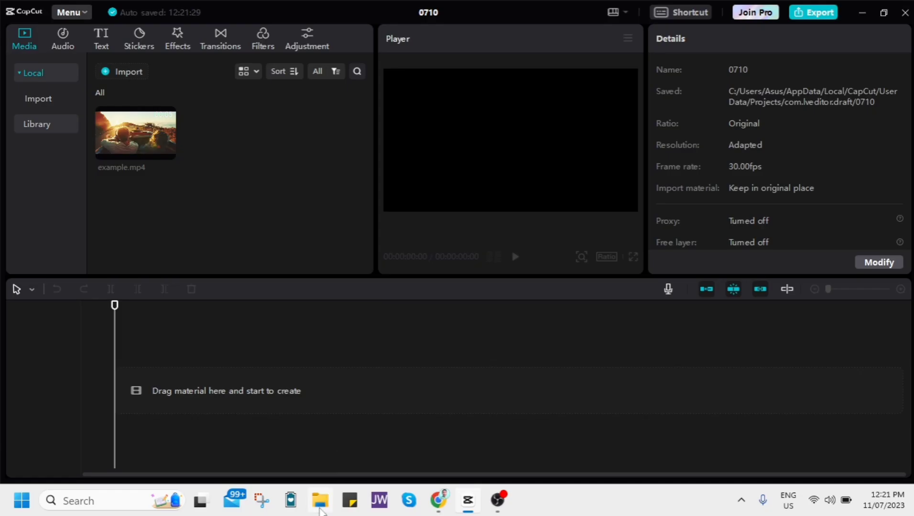
# Step: Browse in File Explorer from This PC through OS (C:) and Users to the Asus folder
pyautogui.click(319, 501)
pyautogui.click(227, 405)
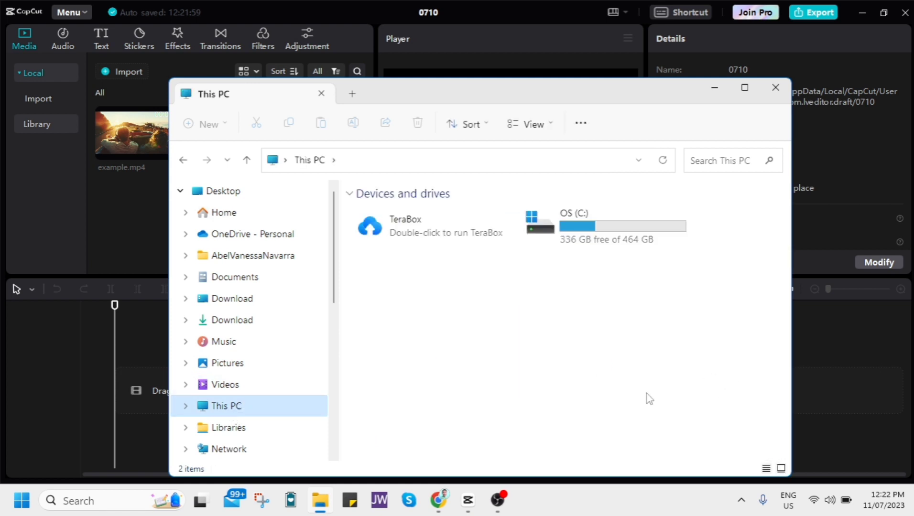
pyautogui.click(621, 233)
pyautogui.doubleClick(621, 234)
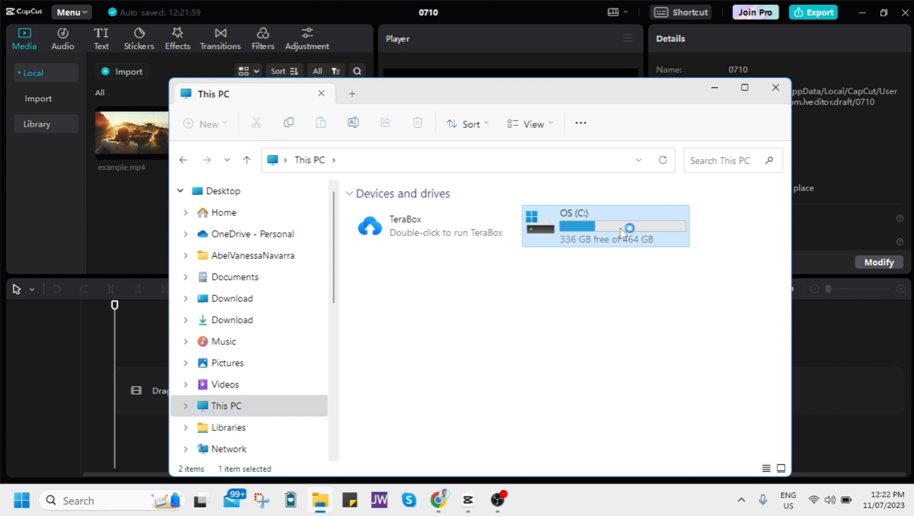
pyautogui.scroll(-3, 621, 232)
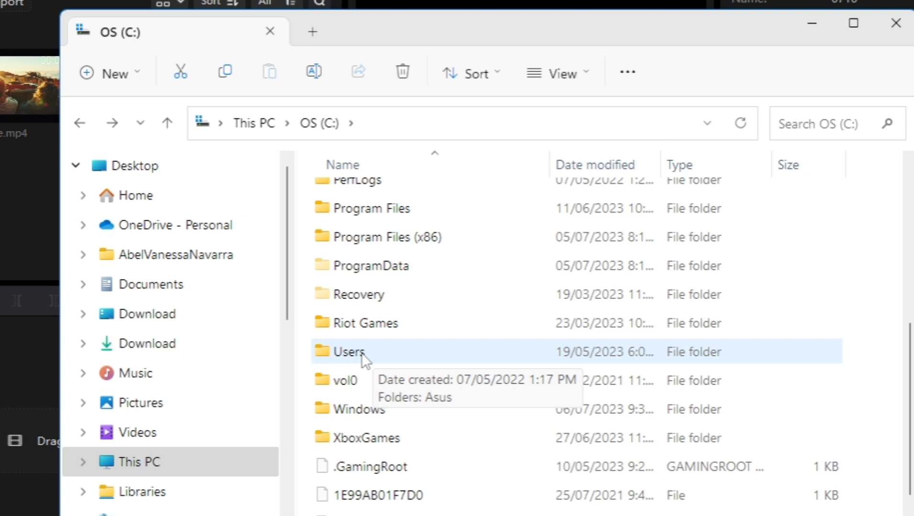
pyautogui.doubleClick(348, 351)
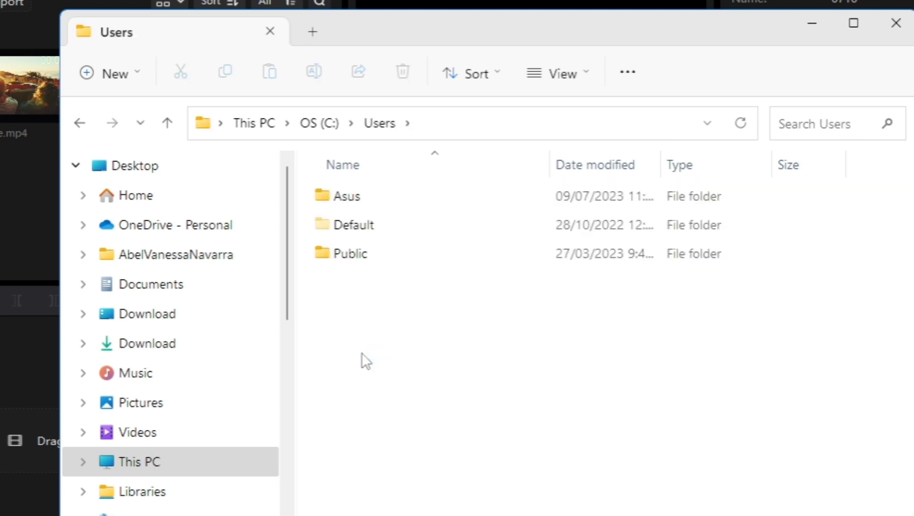
pyautogui.doubleClick(347, 196)
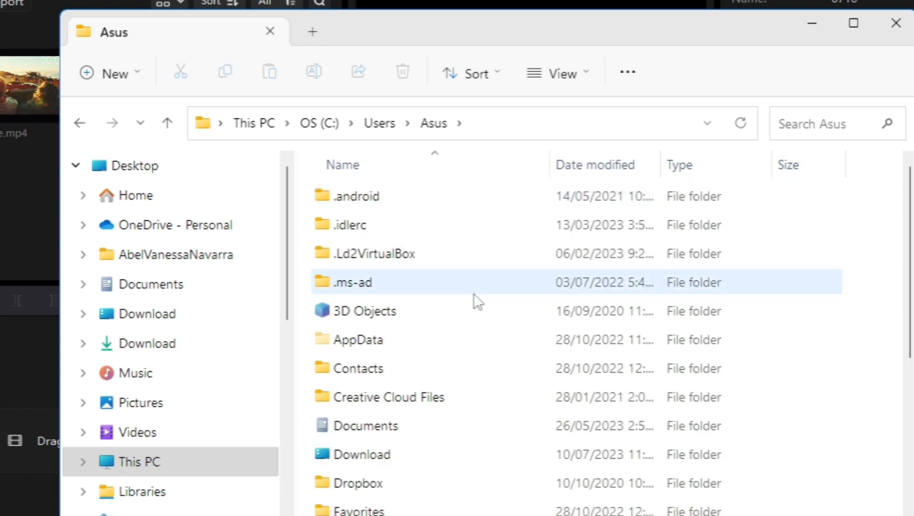
pyautogui.scroll(-2, 441, 401)
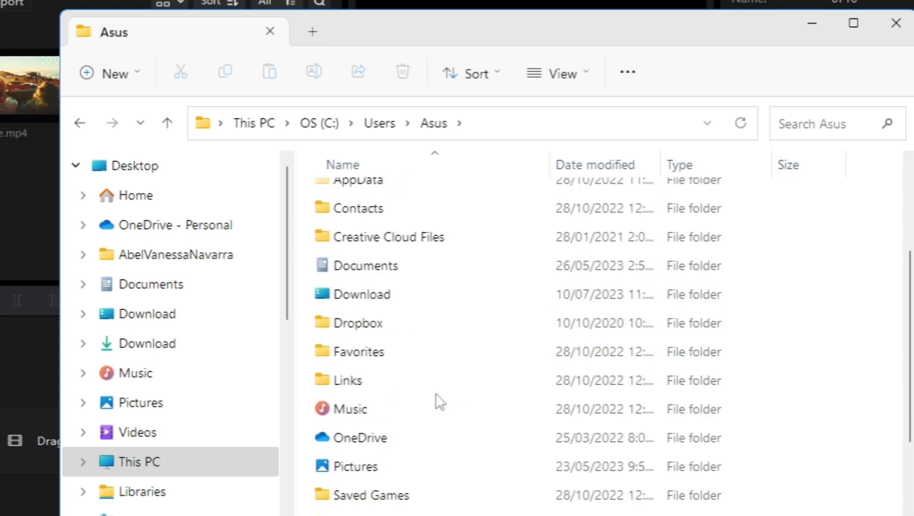
pyautogui.scroll(-2, 436, 393)
pyautogui.scroll(5, 436, 394)
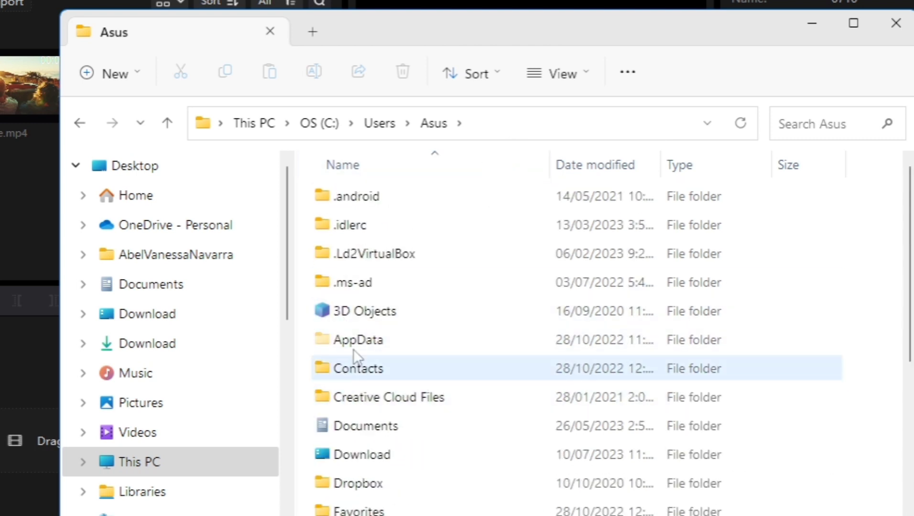
pyautogui.click(588, 68)
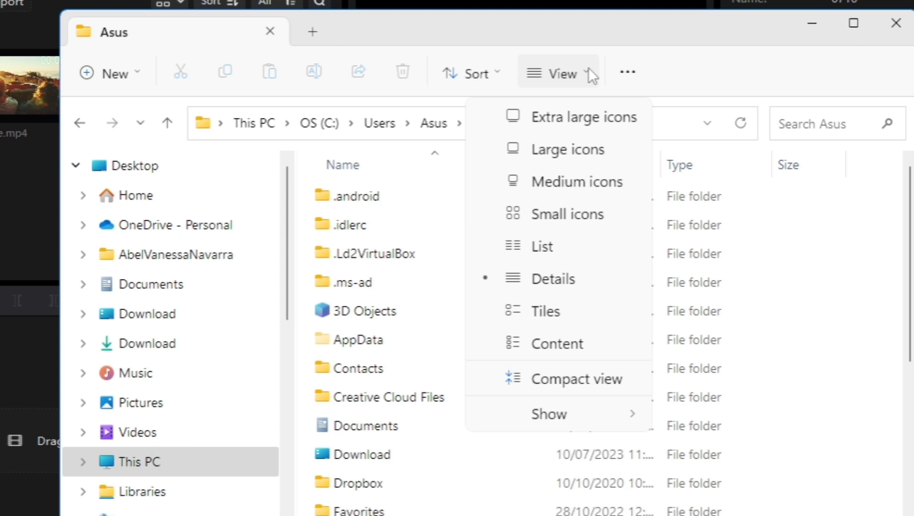
pyautogui.moveTo(549, 414)
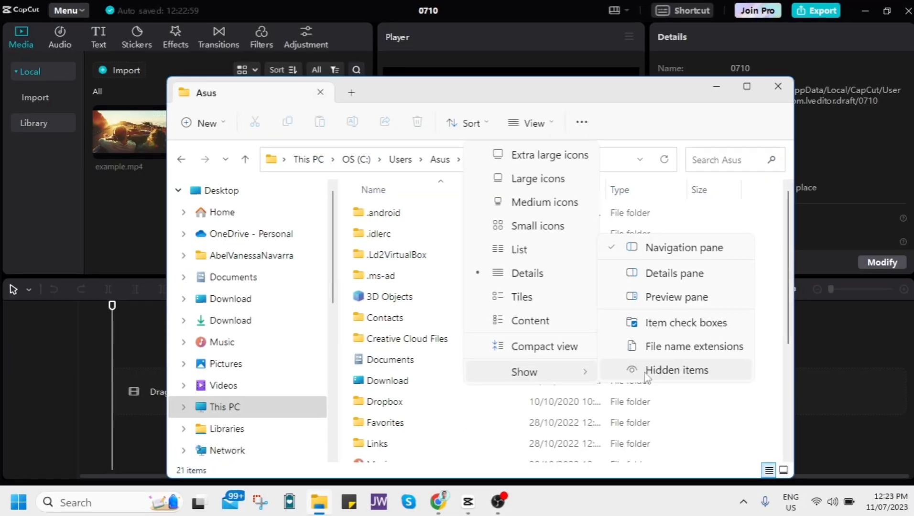
pyautogui.click(736, 414)
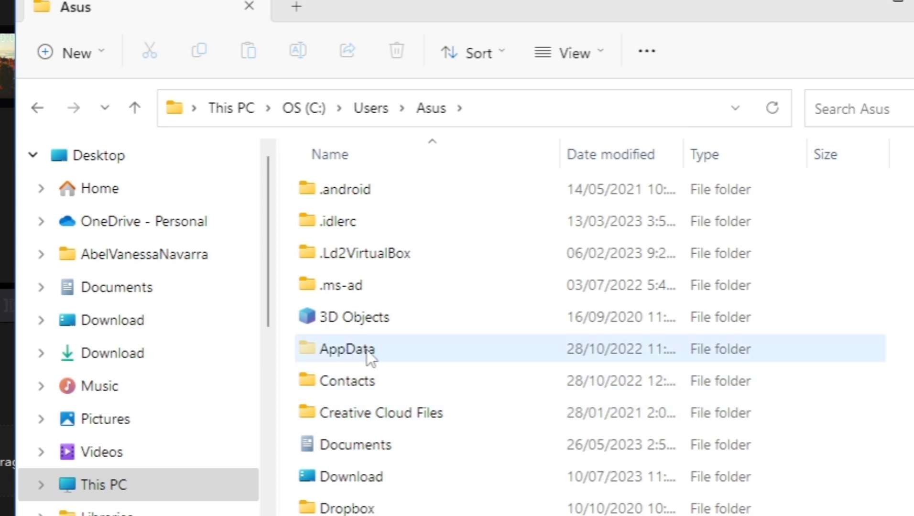
# Step: Drill through AppData > Local > CapCut > User Data > Projects into com.lveditor.draft
pyautogui.doubleClick(366, 349)
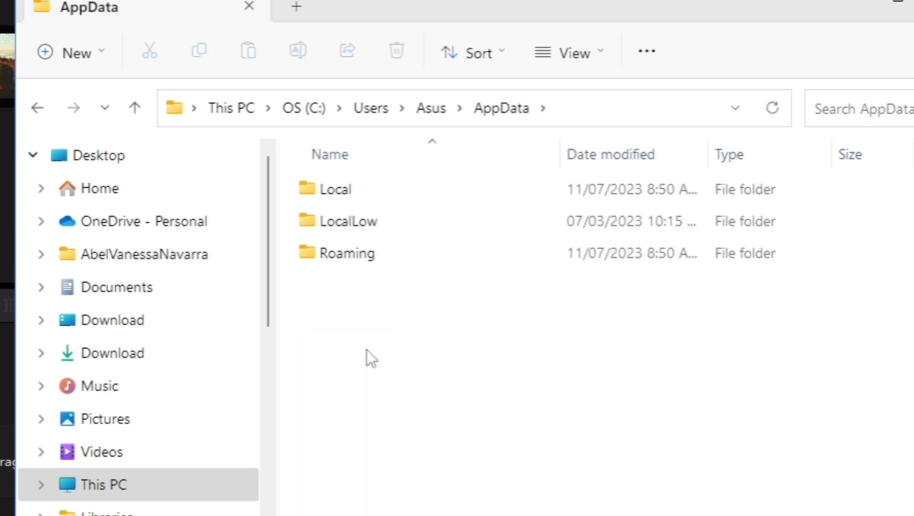
pyautogui.doubleClick(344, 189)
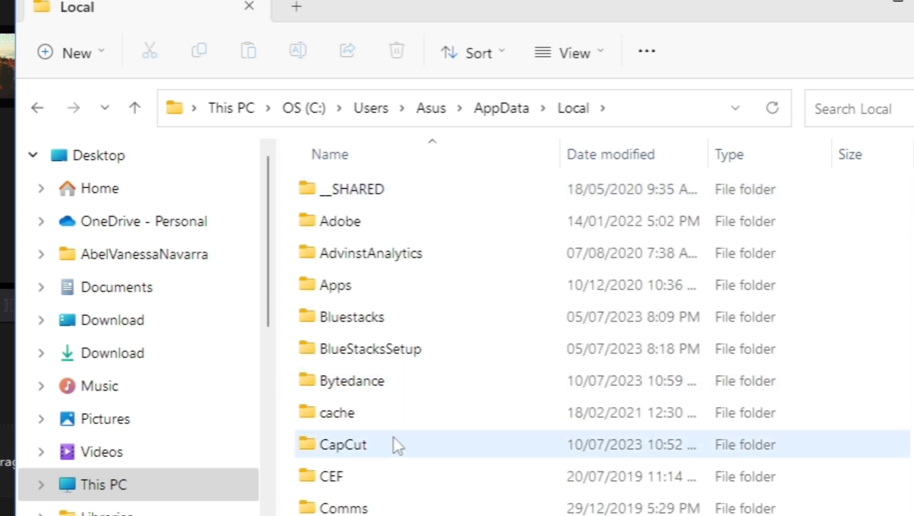
pyautogui.doubleClick(359, 451)
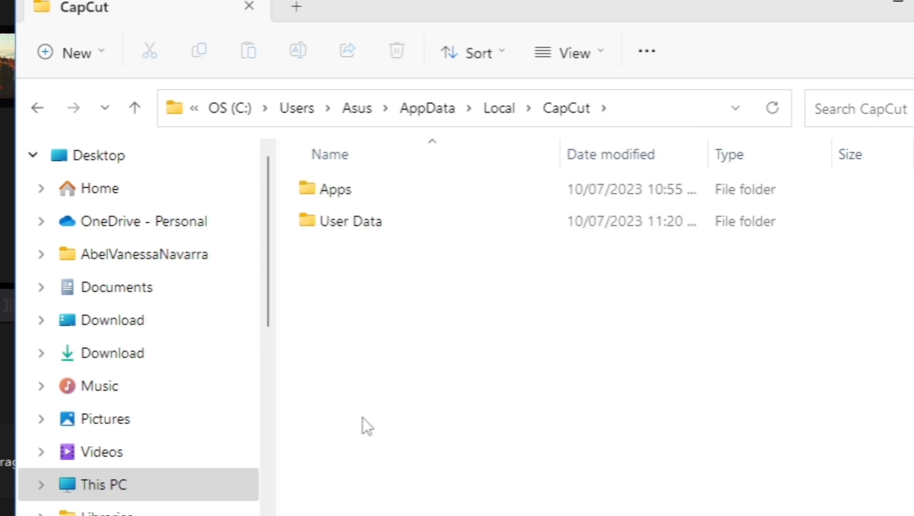
pyautogui.doubleClick(351, 227)
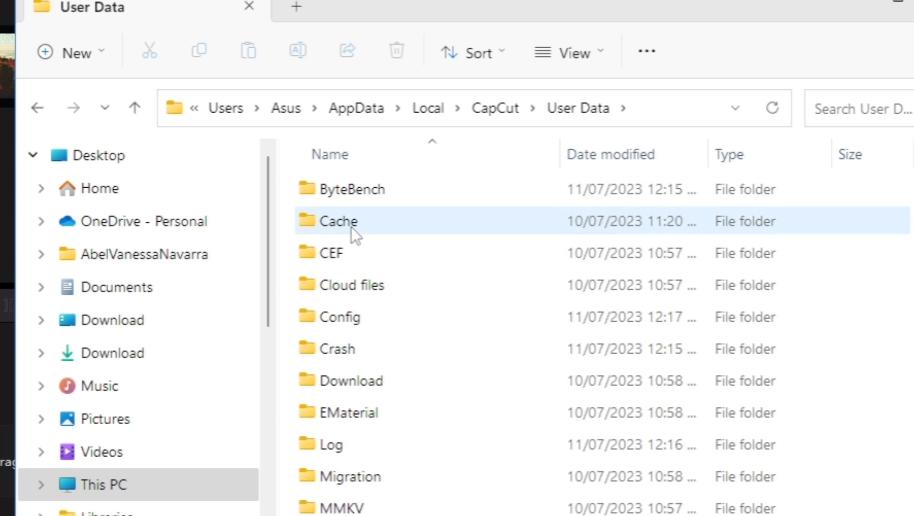
pyautogui.scroll(-3, 372, 320)
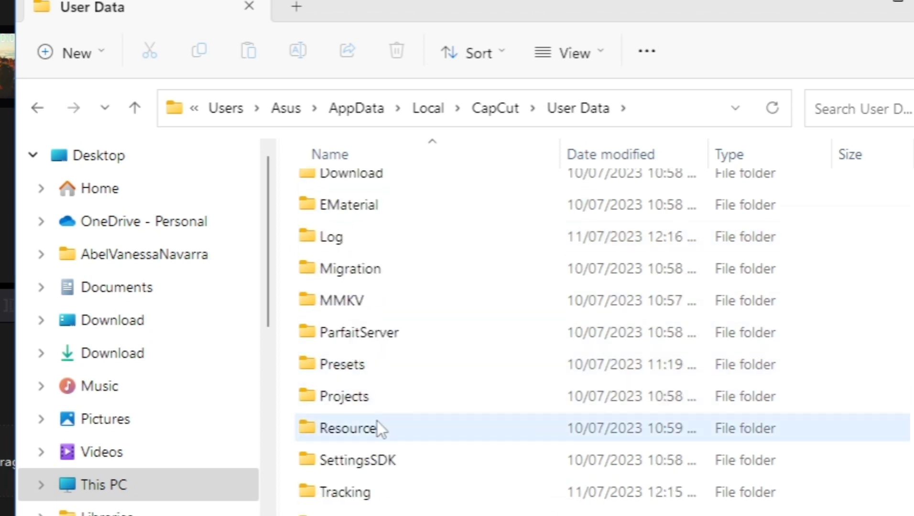
pyautogui.doubleClick(369, 406)
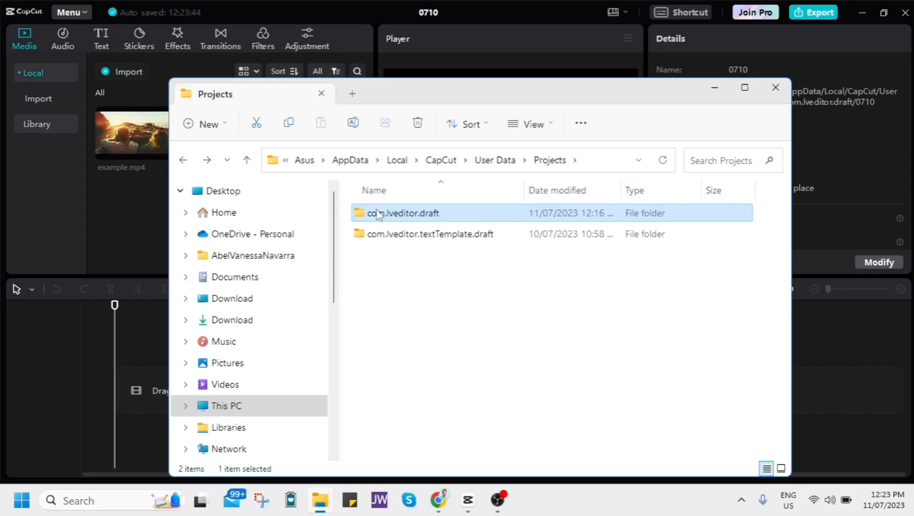
pyautogui.doubleClick(376, 211)
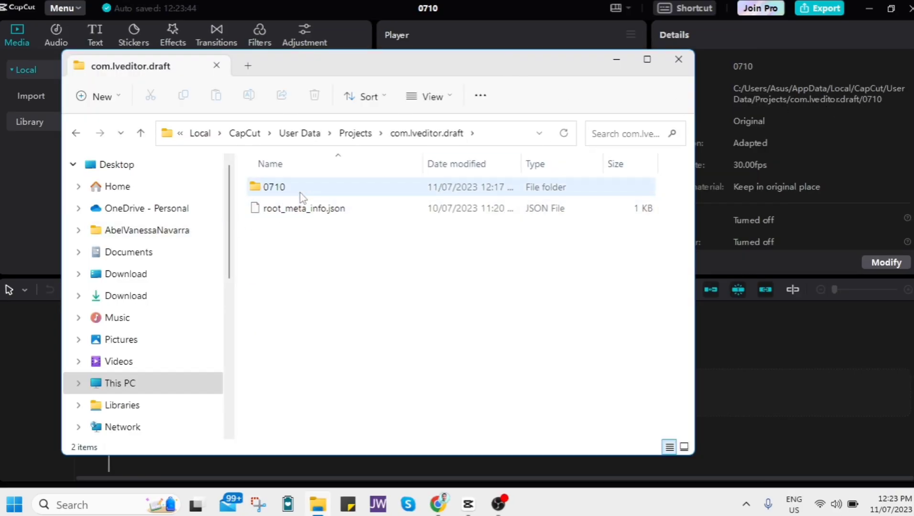
# Step: Open folder 0710, box-select its 14 items, and bring up their context menu
pyautogui.doubleClick(300, 187)
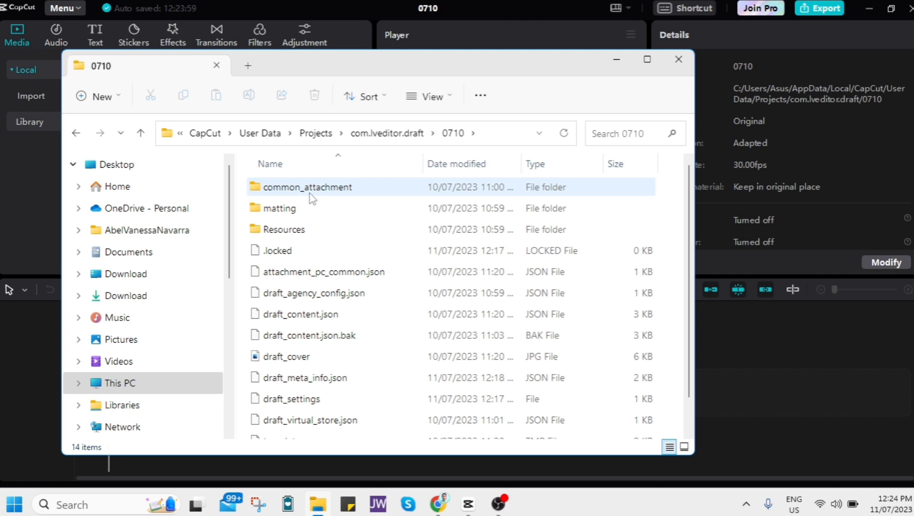
pyautogui.moveTo(246, 187); pyautogui.dragTo(396, 454)
pyautogui.rightClick(371, 324)
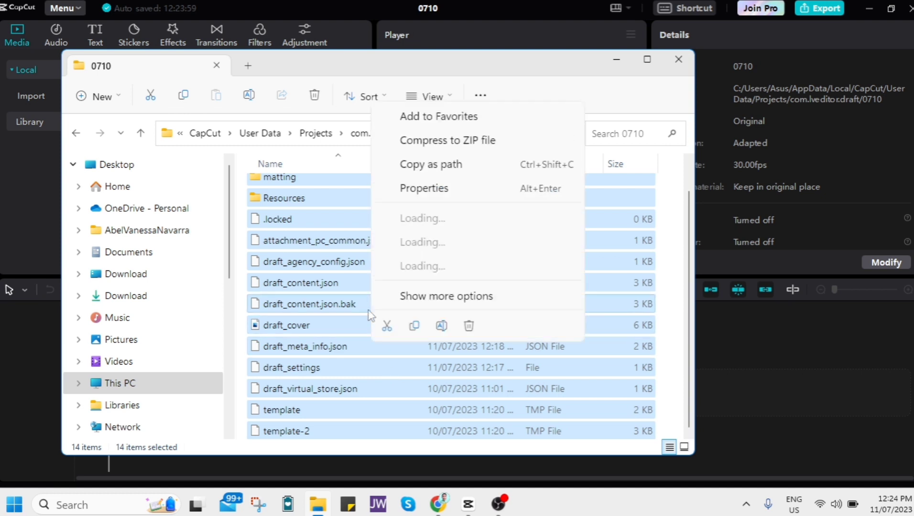